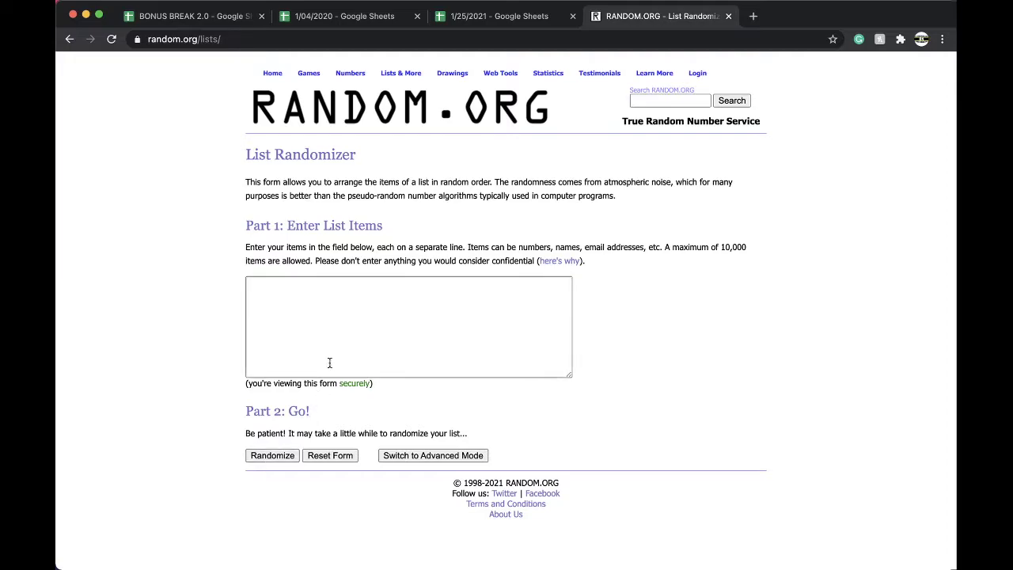
- Shuffle the 139-number list in RANDOM.ORG's List Randomizer repeatedly to get a fresh random order
click(272, 455)
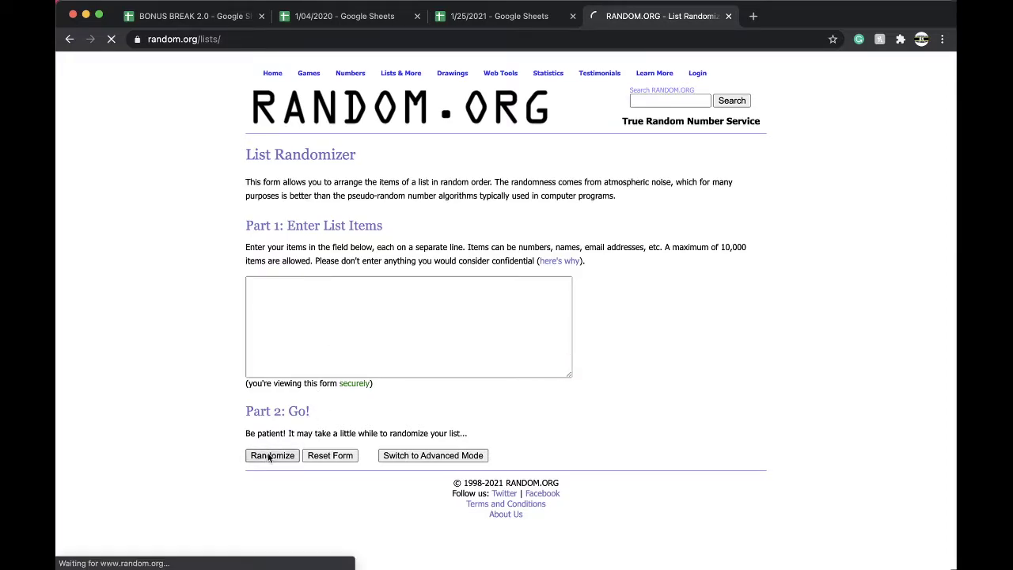
scroll(265, 474, down, 10)
scroll(261, 492, down, 5)
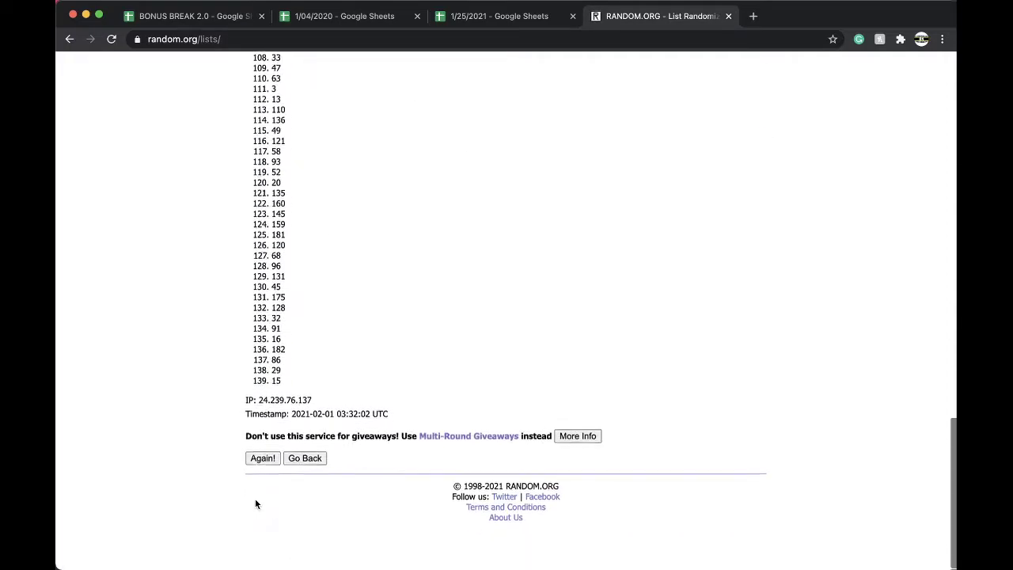
click(255, 491)
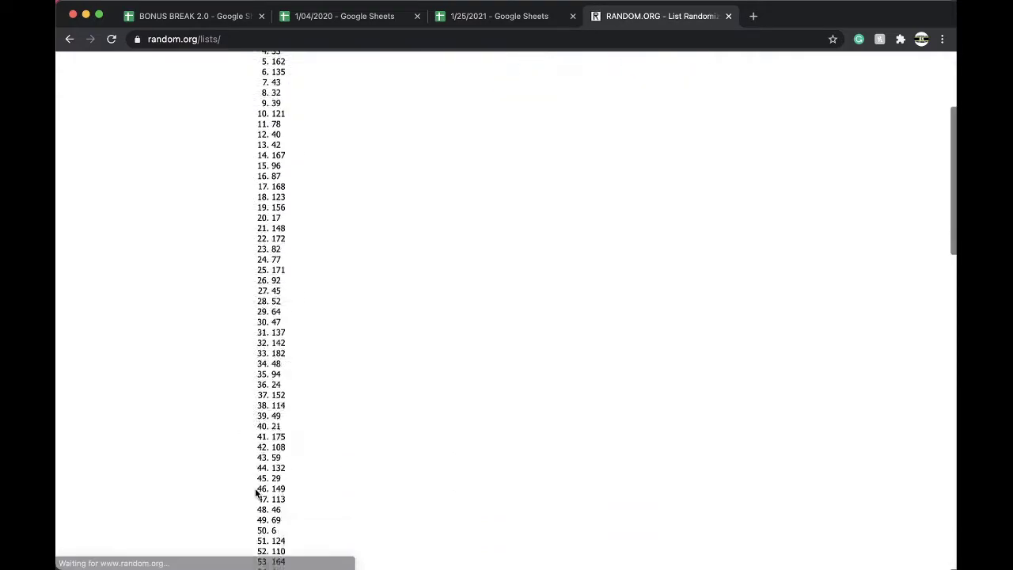
click(256, 489)
click(255, 490)
scroll(255, 491, down, 15)
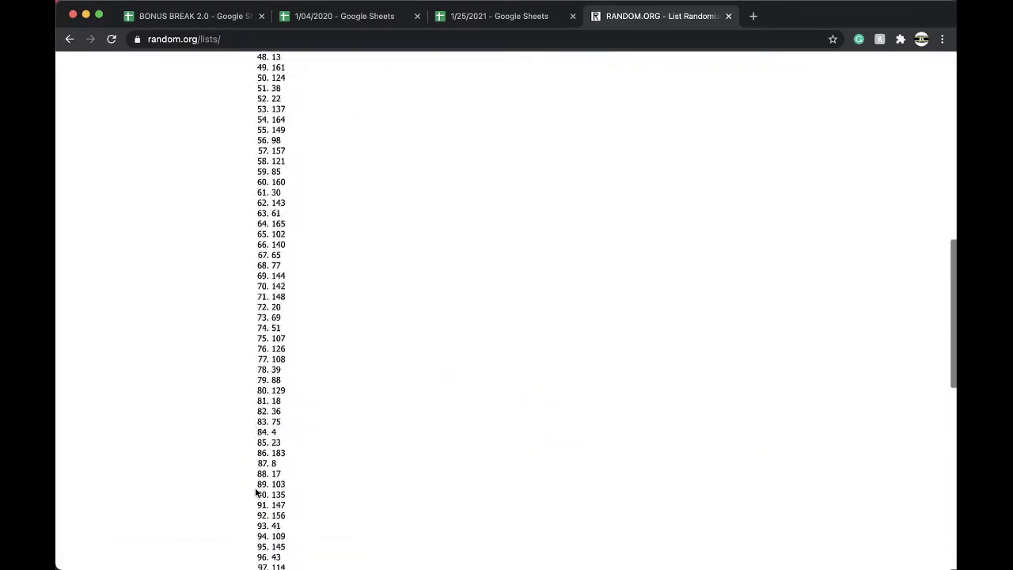
click(256, 490)
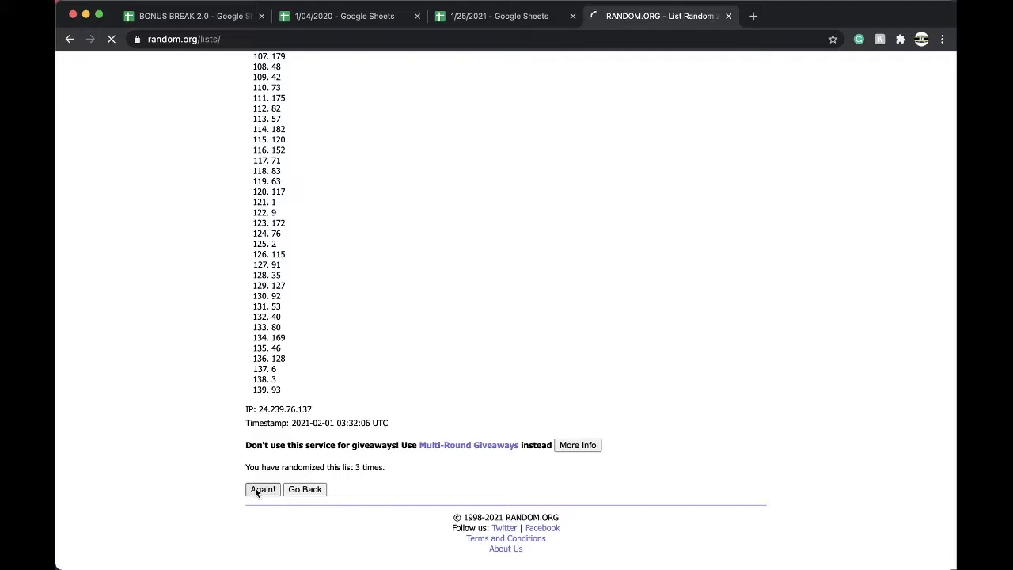
click(255, 490)
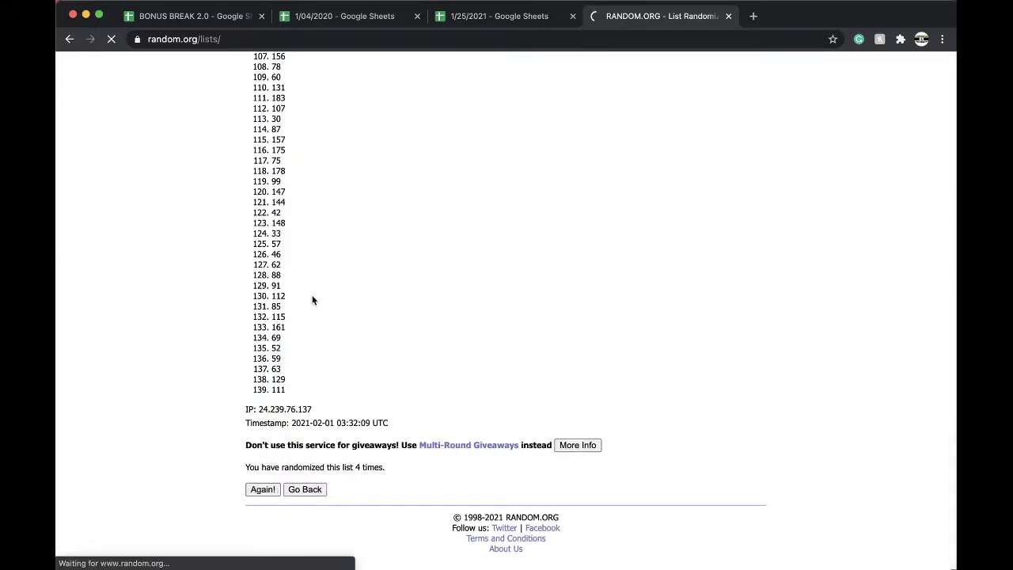
- On the #47 PREM PACK FB sheet, fill cell E27 (number 36) with yellow
click(509, 16)
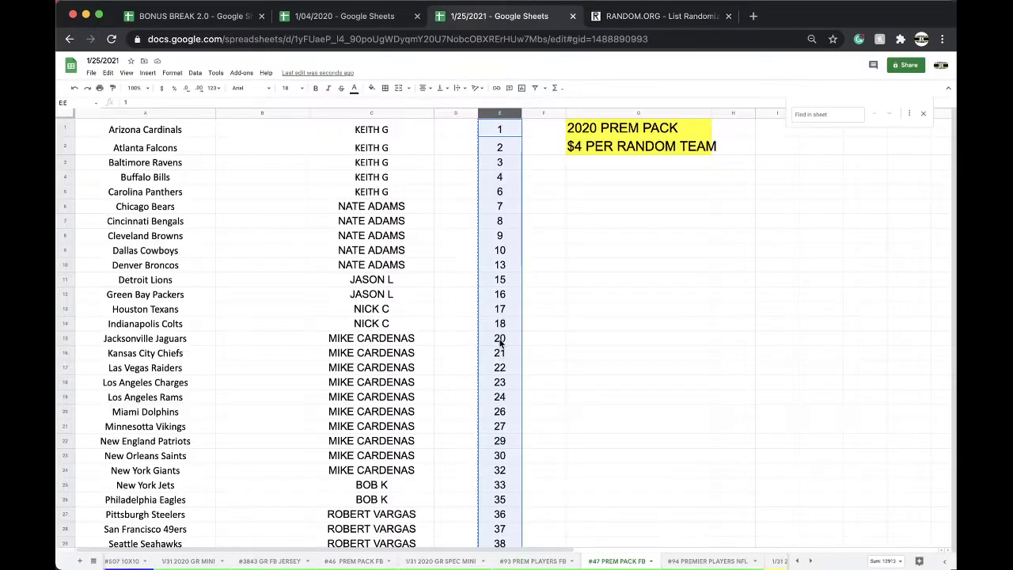
scroll(499, 318, down, 2)
click(507, 403)
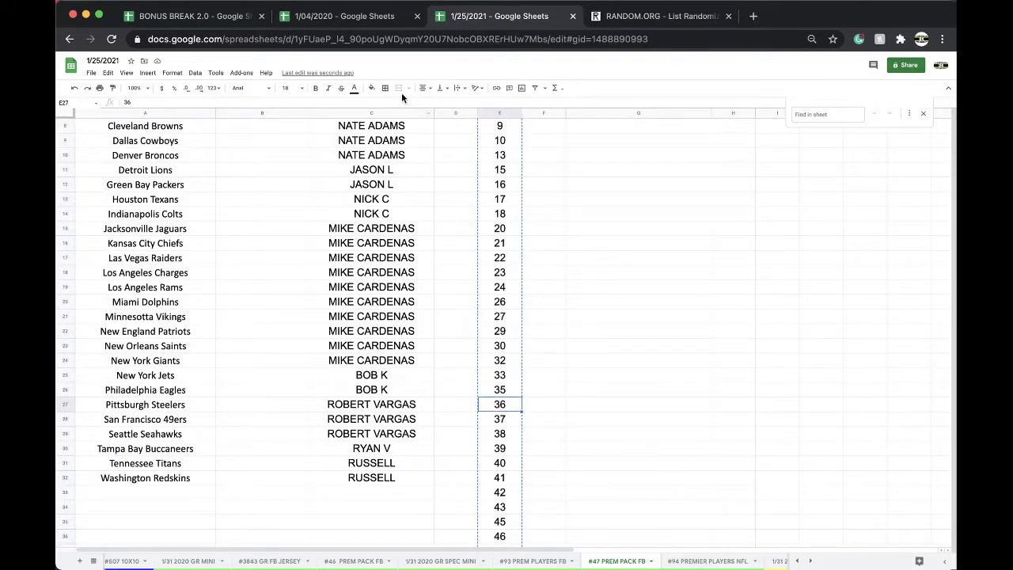
click(370, 89)
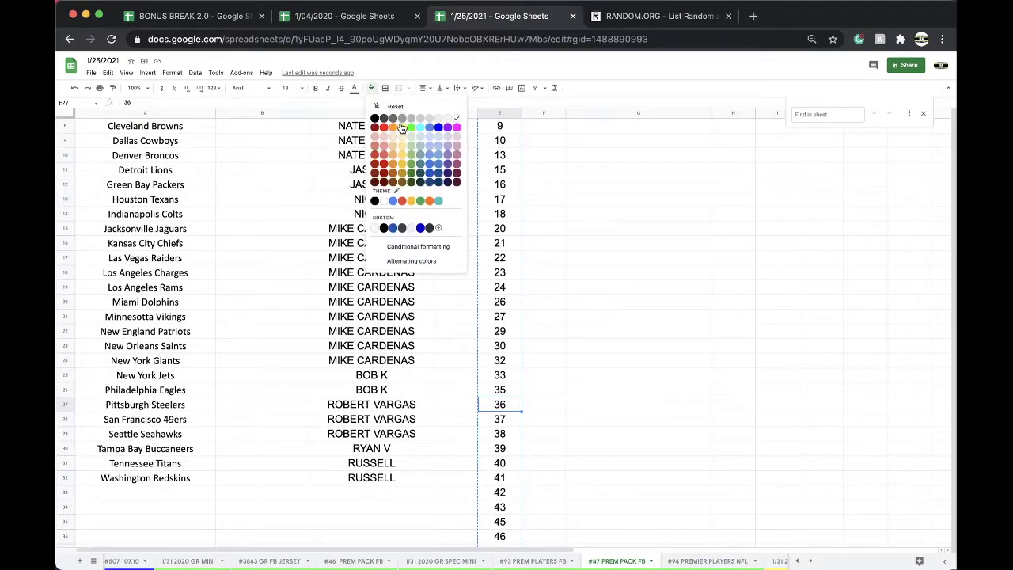
click(402, 127)
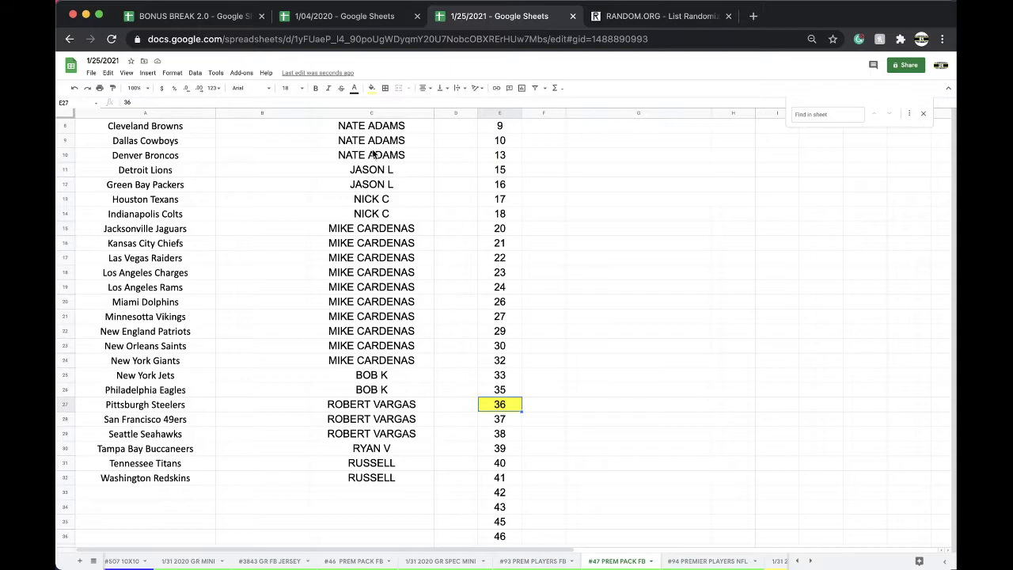
click(491, 113)
scroll(559, 566, right, 5)
scroll(558, 566, left, 5)
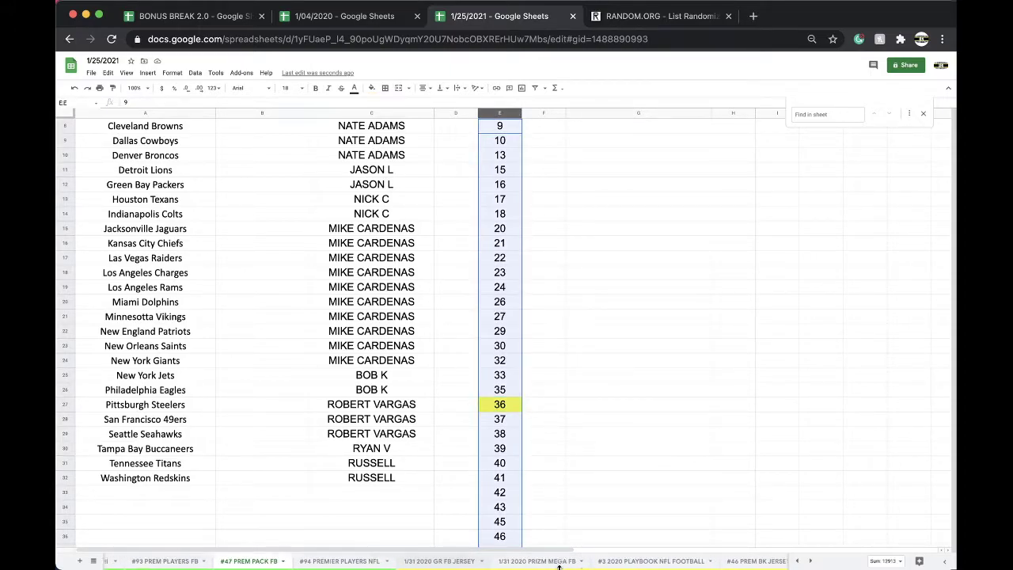
- Duplicate the #47 PREM PACK FB sheet and rename the copy '#48 PREM PACK FB'
right_click(398, 560)
click(393, 426)
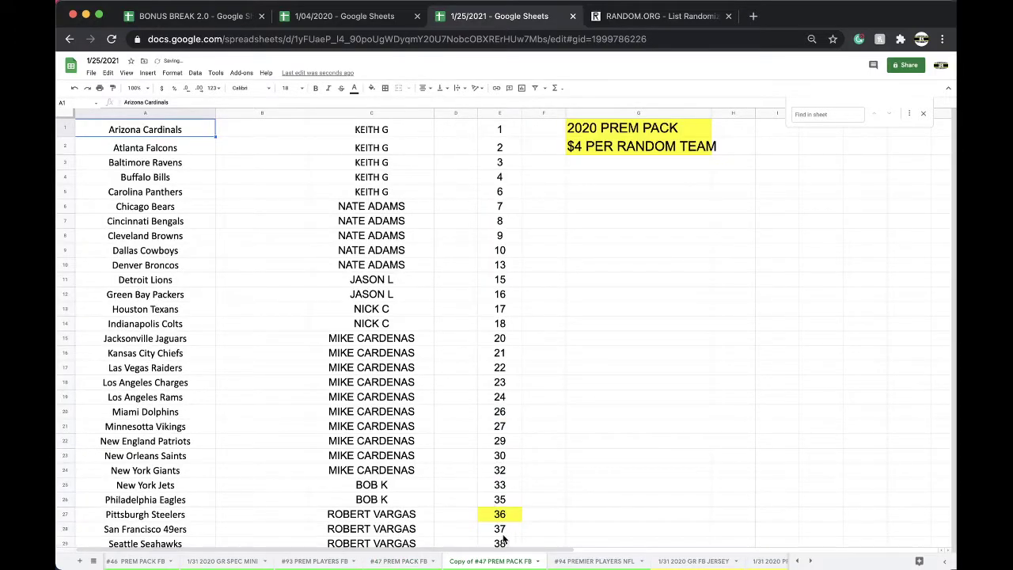
double_click(485, 561)
drag(486, 562, 449, 561)
text(#48)
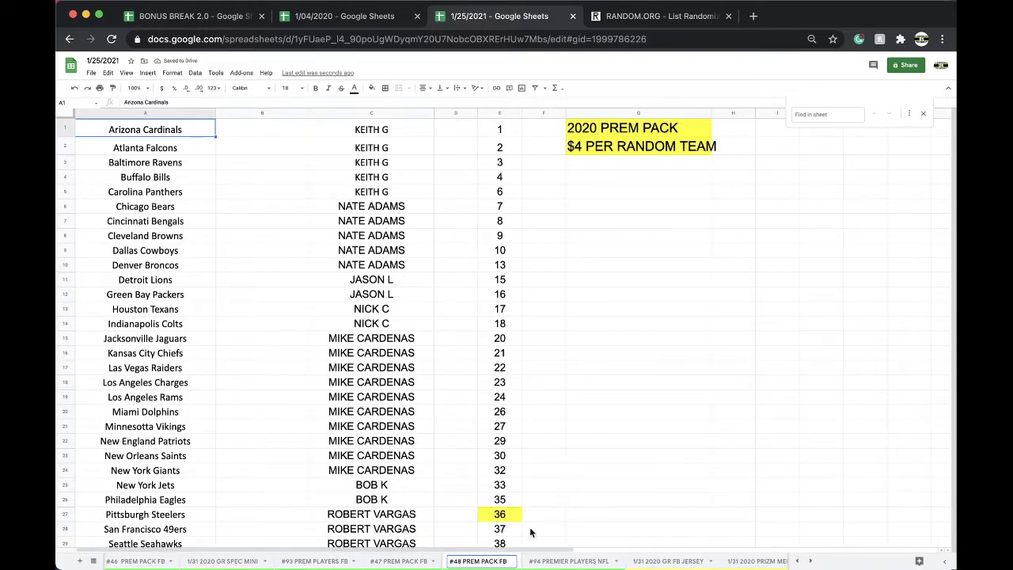
key(Return)
- Clear the owner names from column C of the #48 sheet
right_click(478, 561)
mouse_move(475, 465)
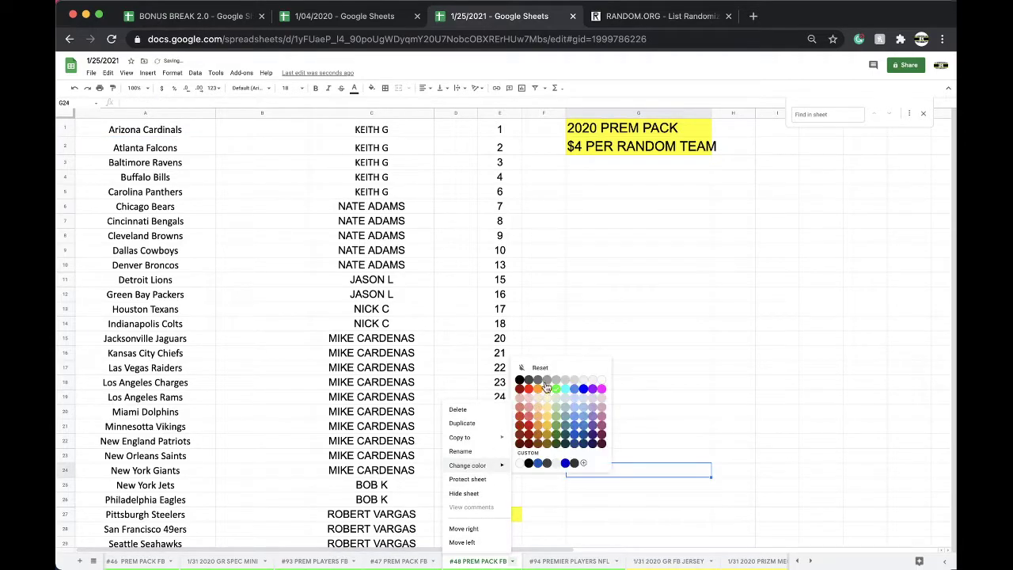
key(Escape)
click(371, 114)
key(Delete)
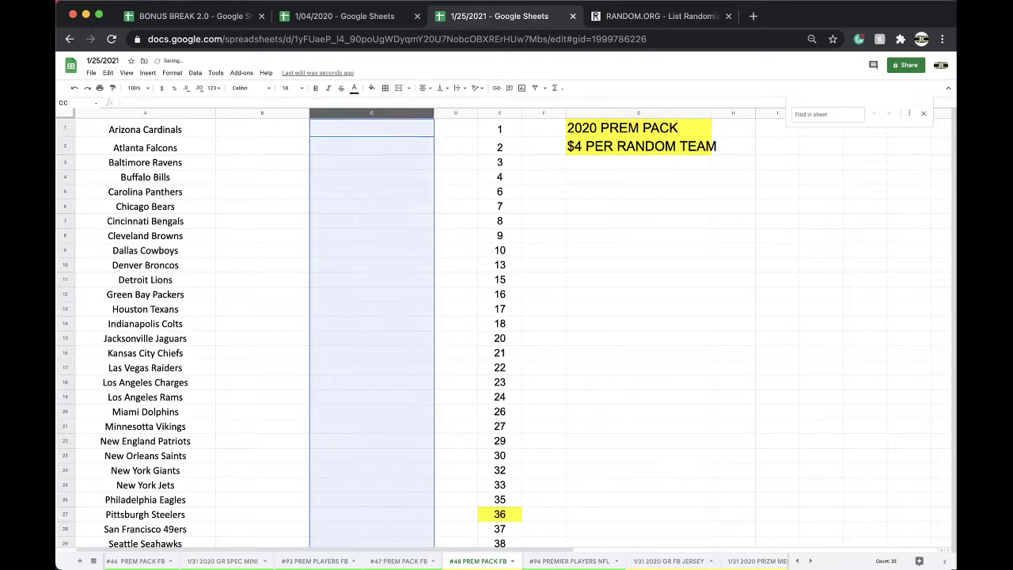
- Remove 36 from column E so the #48 numbers start at 37 in E27
scroll(531, 275, down, 5)
drag(495, 356, 505, 497)
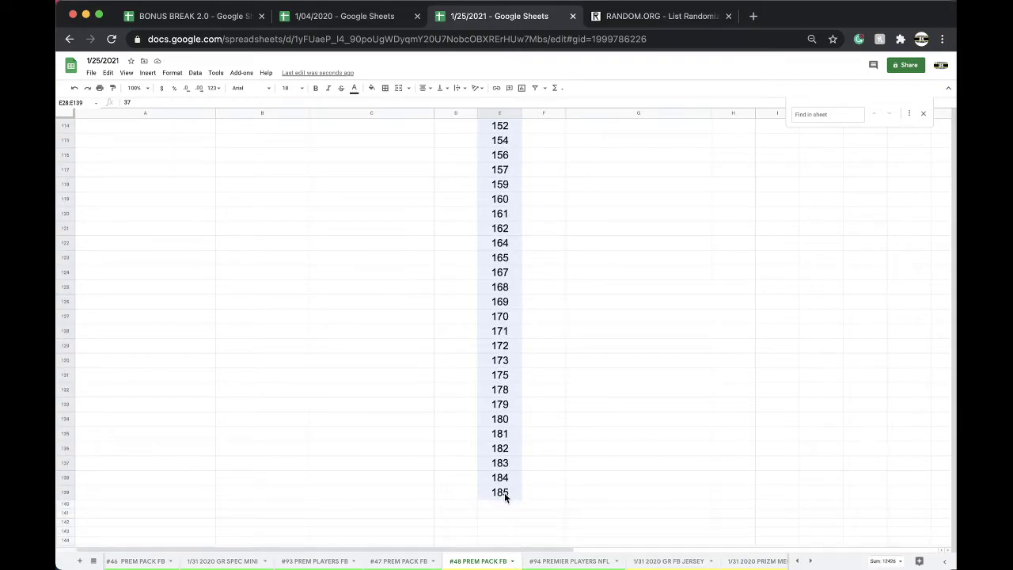
key(Delete)
scroll(510, 252, up, 10)
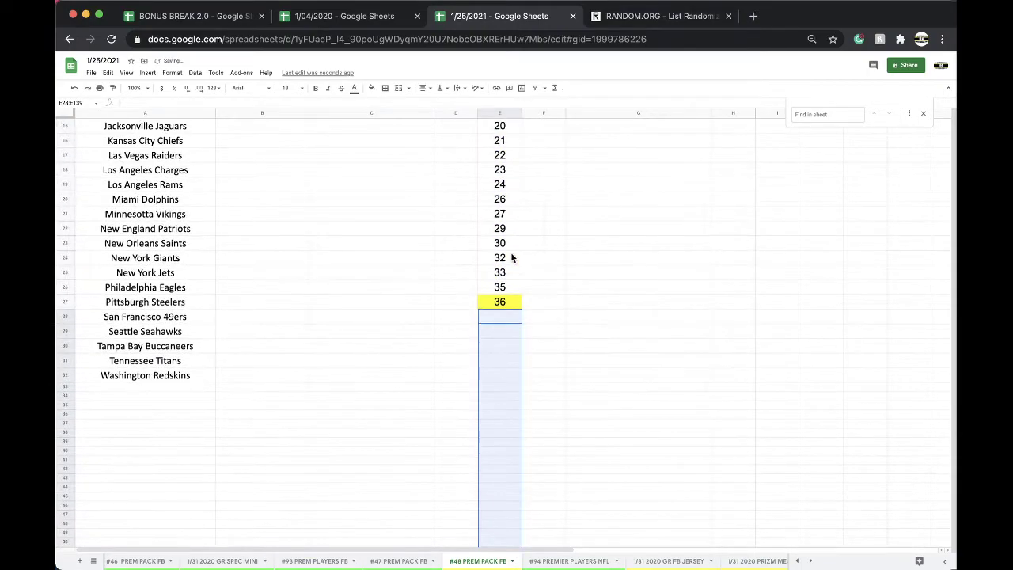
key(ctrl+z)
key(ctrl+z)
scroll(498, 332, up, 5)
- Move the #48 PREM PACK FB tab to the end, then return to #47 PREM PACK FB
click(422, 564)
drag(477, 561, 727, 565)
click(399, 560)
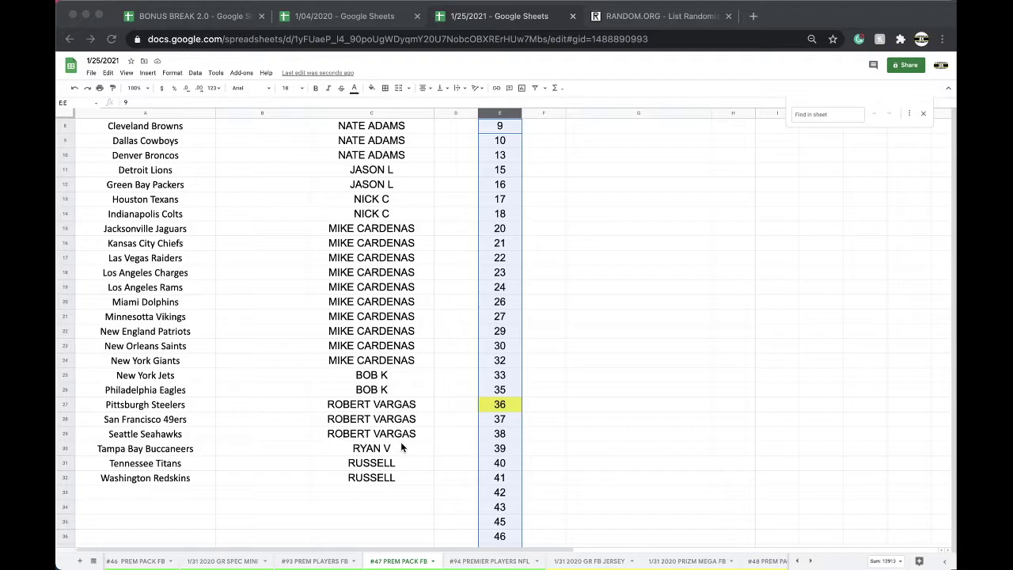
- Select the owner-name column C on #47 PREM PACK FB and bring up the RANDOM.ORG tab
scroll(400, 445, up, 3)
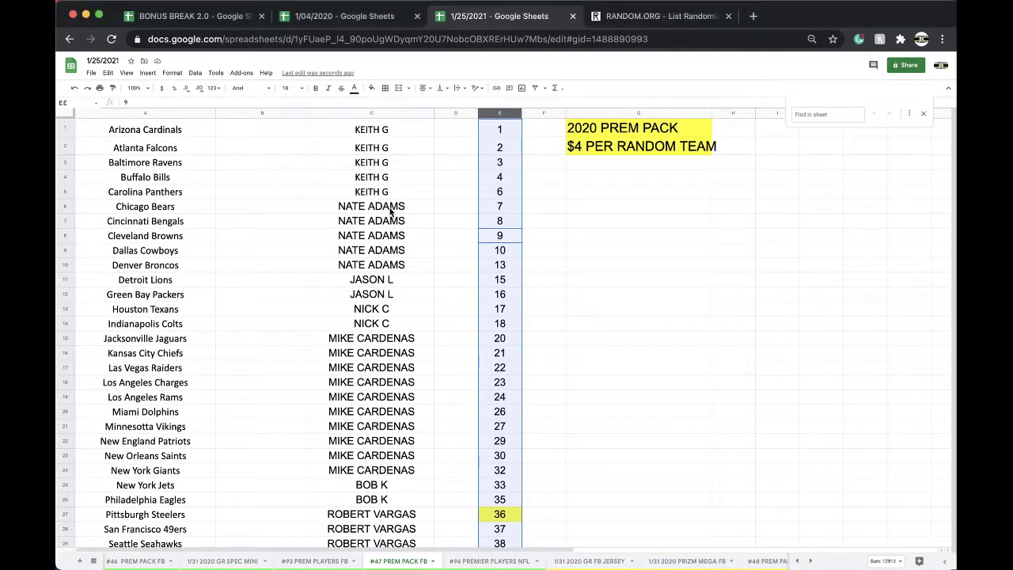
drag(377, 204, 374, 269)
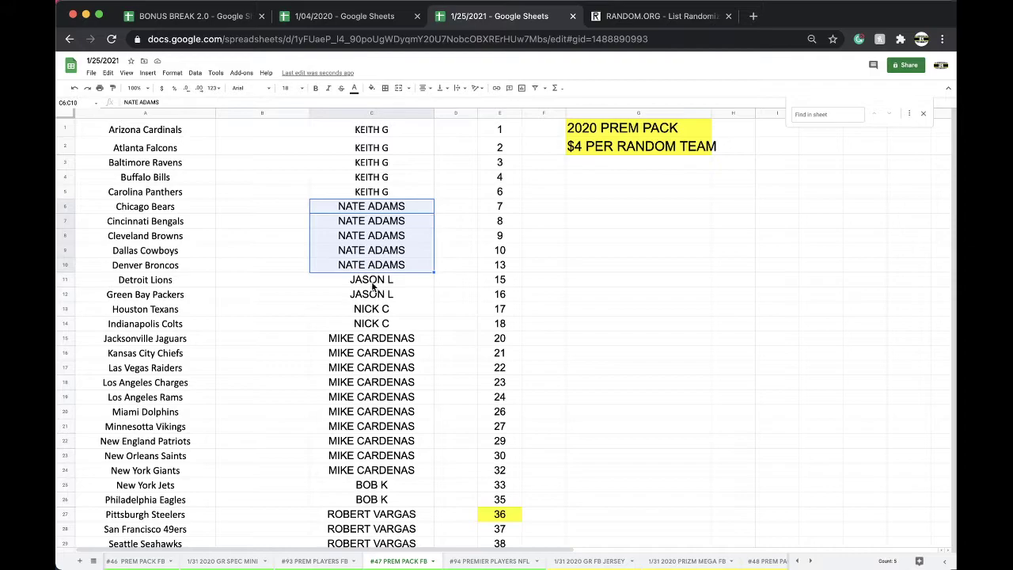
scroll(388, 247, down, 1)
scroll(387, 248, down, 1)
click(369, 289)
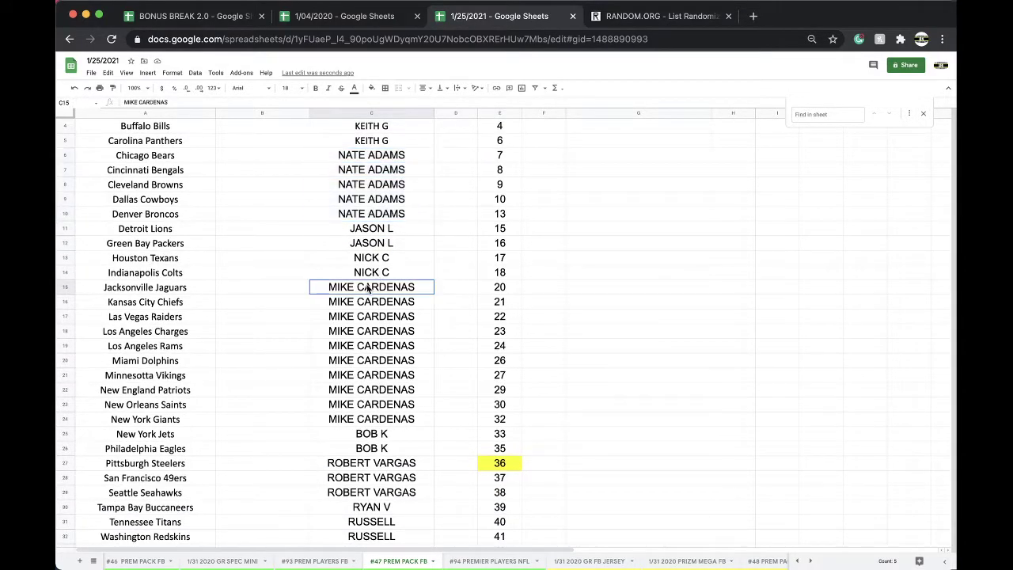
scroll(367, 292, down, 2)
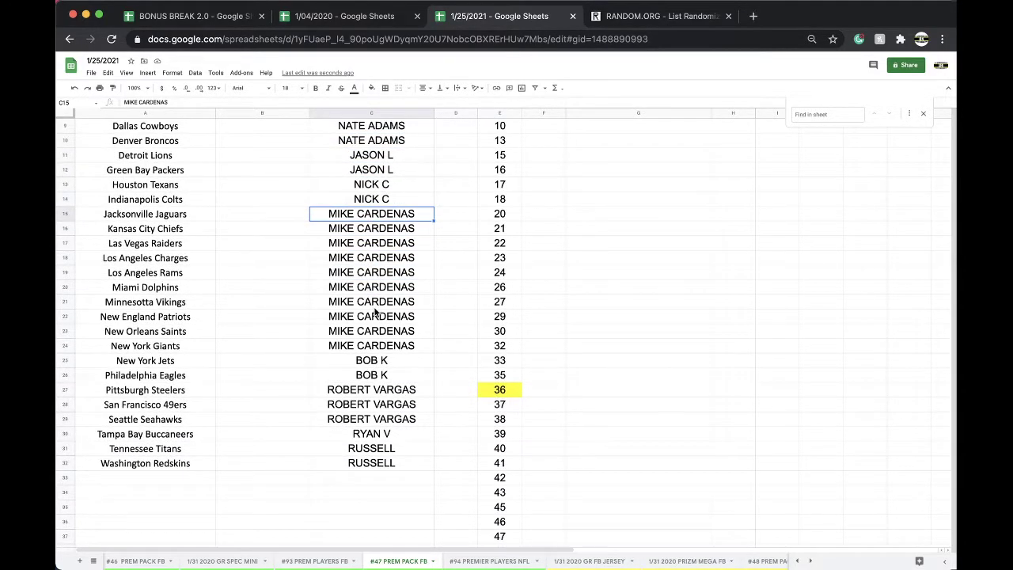
scroll(378, 317, up, 3)
click(371, 114)
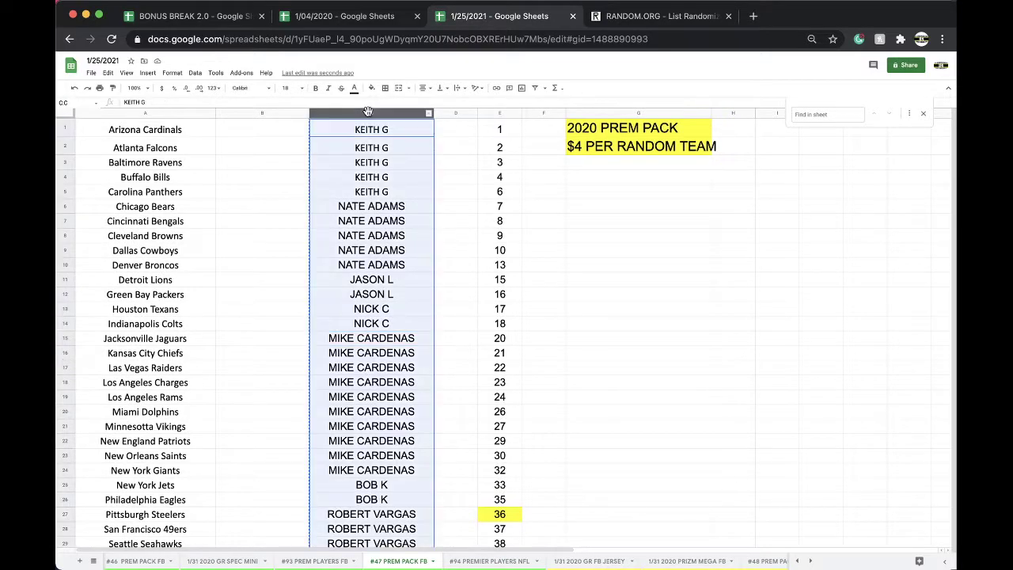
click(632, 17)
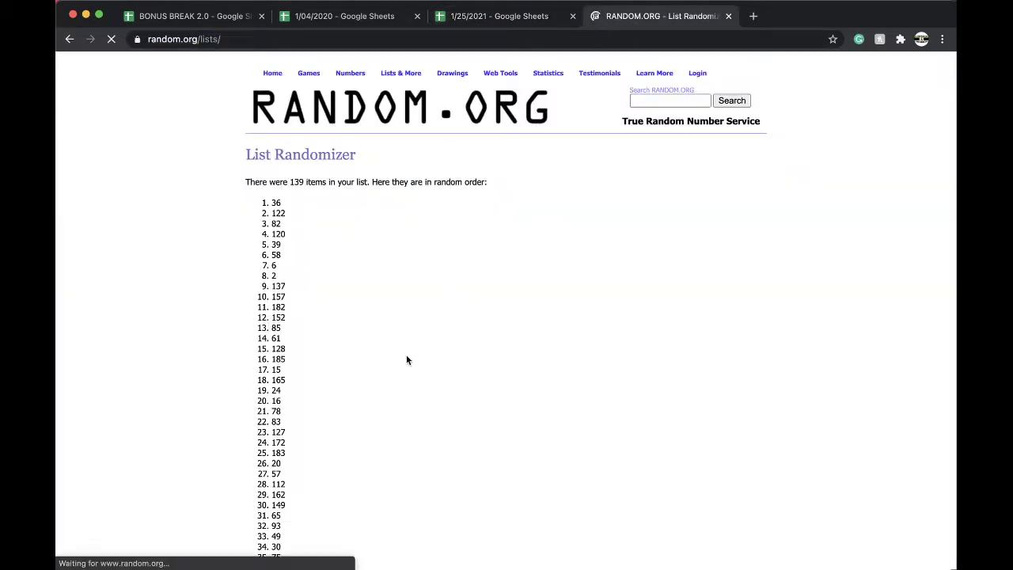
- Shuffle the 32 owner names in RANDOM.ORG's List Randomizer several times
click(282, 456)
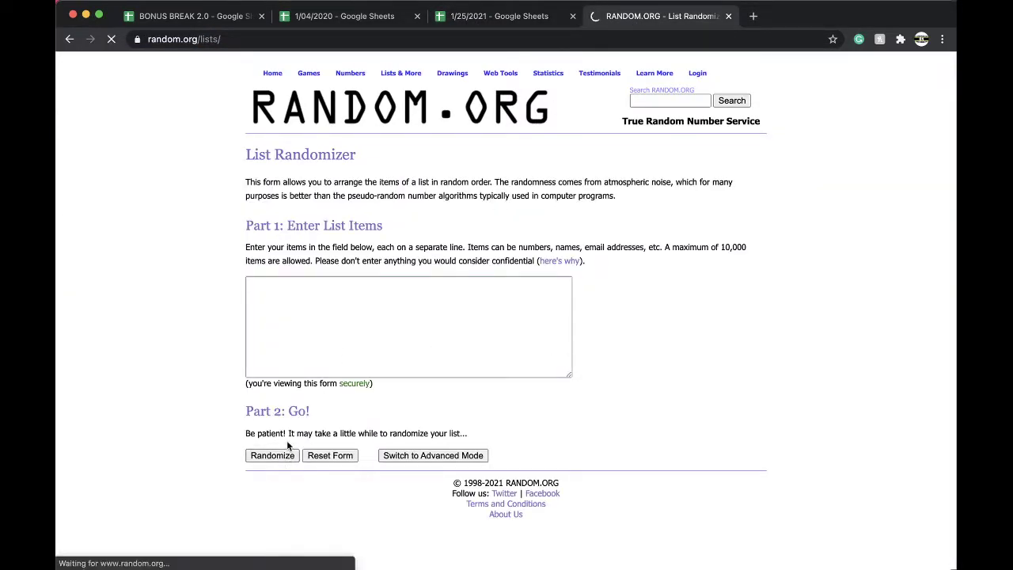
click(259, 490)
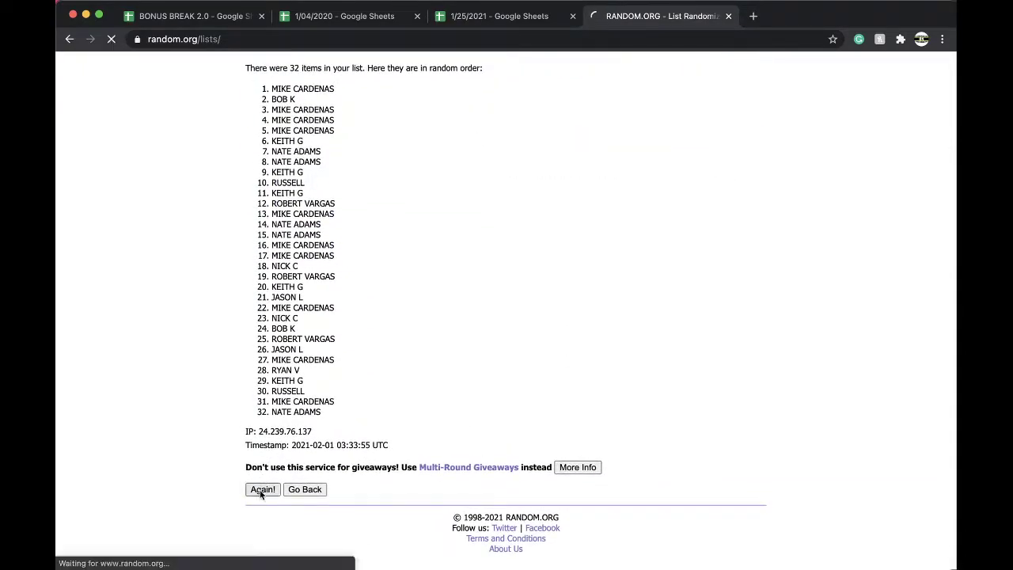
click(267, 486)
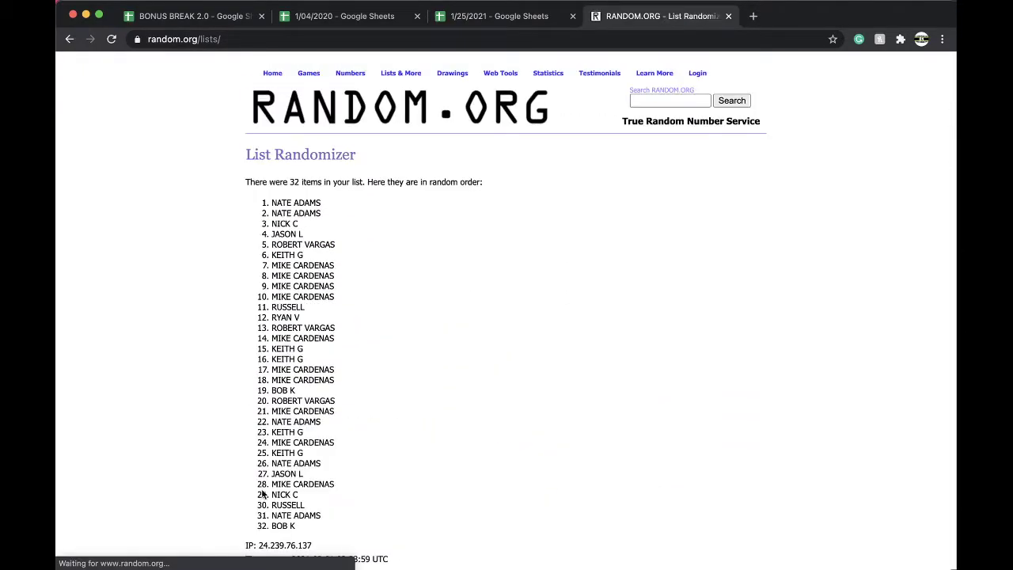
click(261, 488)
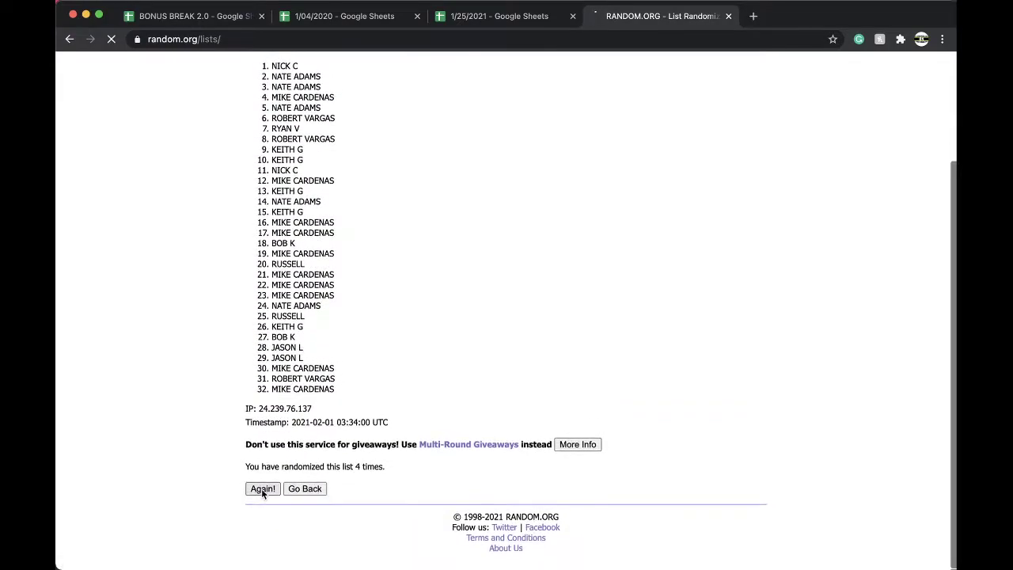
click(261, 488)
- Copy the randomized names and paste them into column B of the 1/25/2021 sheet
drag(272, 202, 379, 525)
key(super+c)
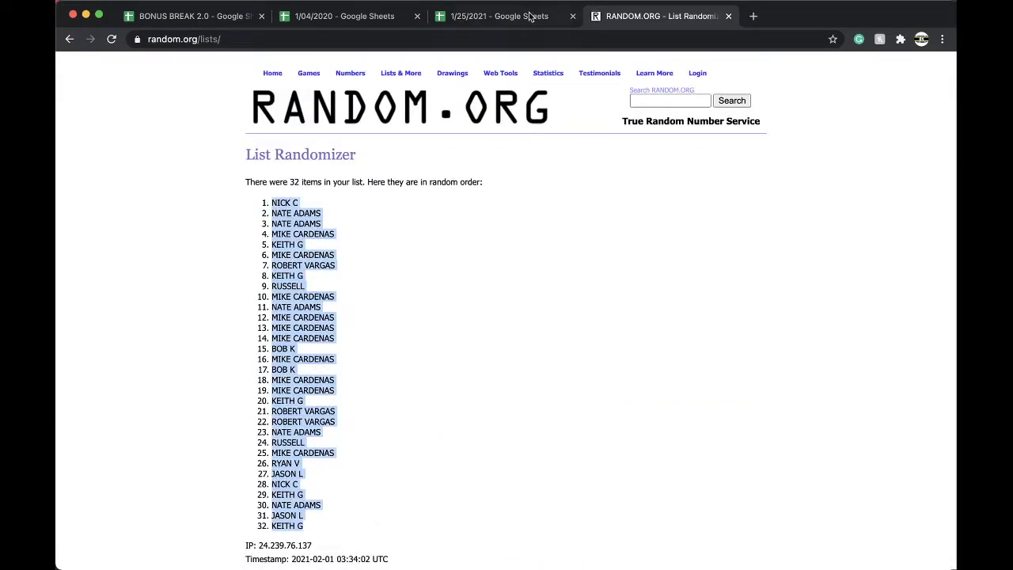
click(499, 15)
key(super+v)
- Set the pasted owner names to font size 18 and sort the sheet A→Z by column B
click(287, 88)
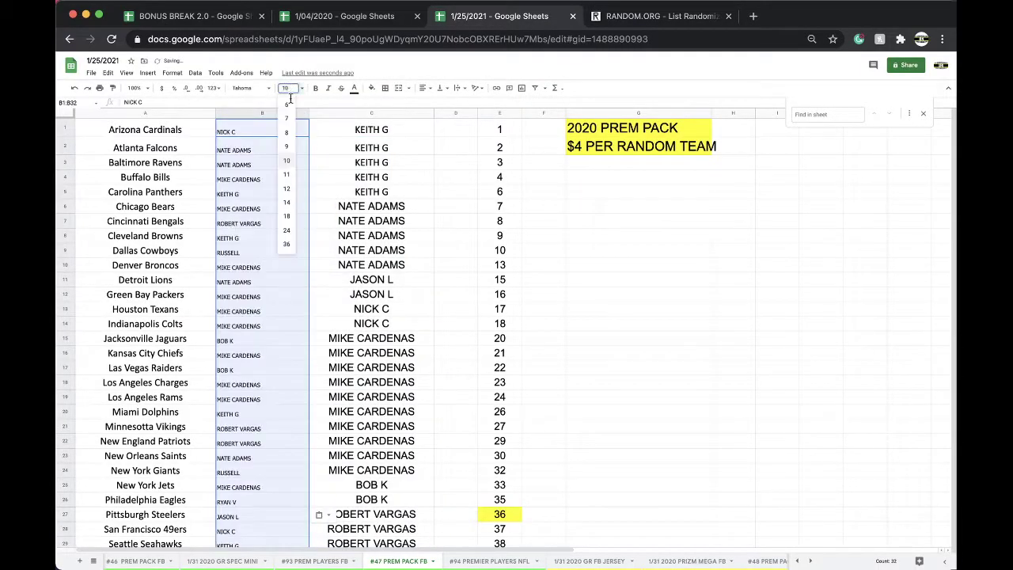
click(286, 223)
click(195, 73)
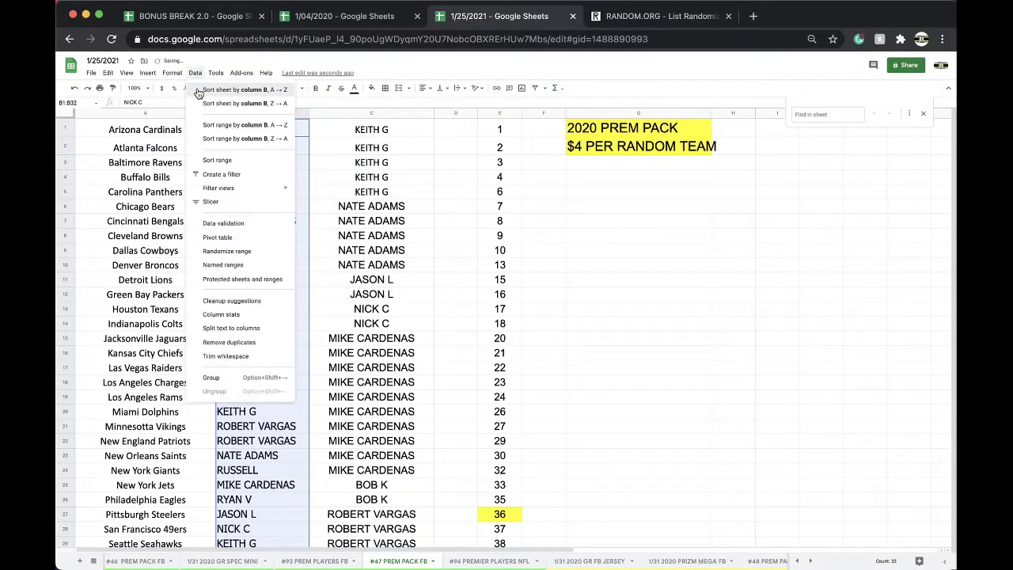
click(237, 92)
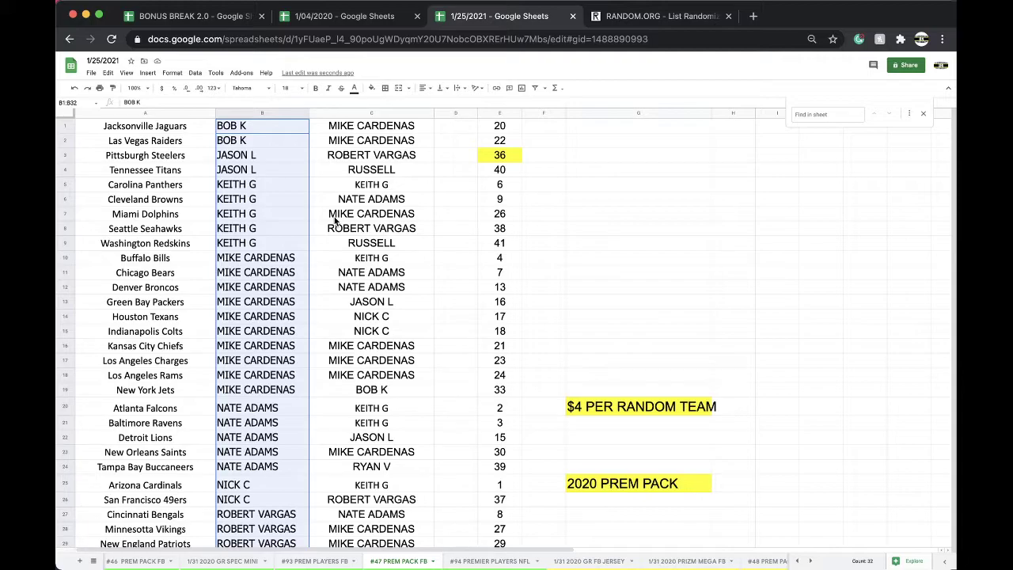
click(250, 185)
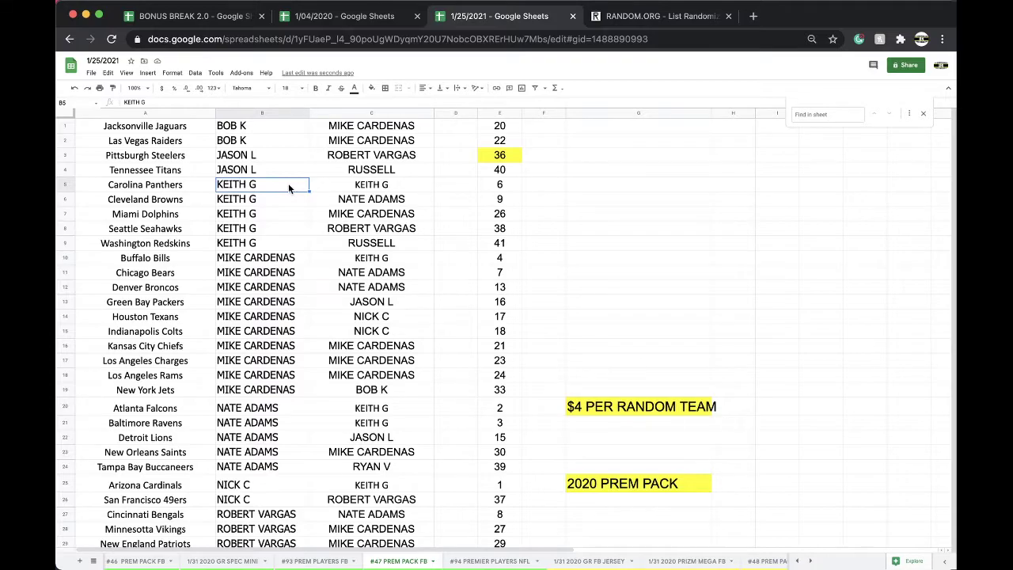
scroll(258, 237, down, 2)
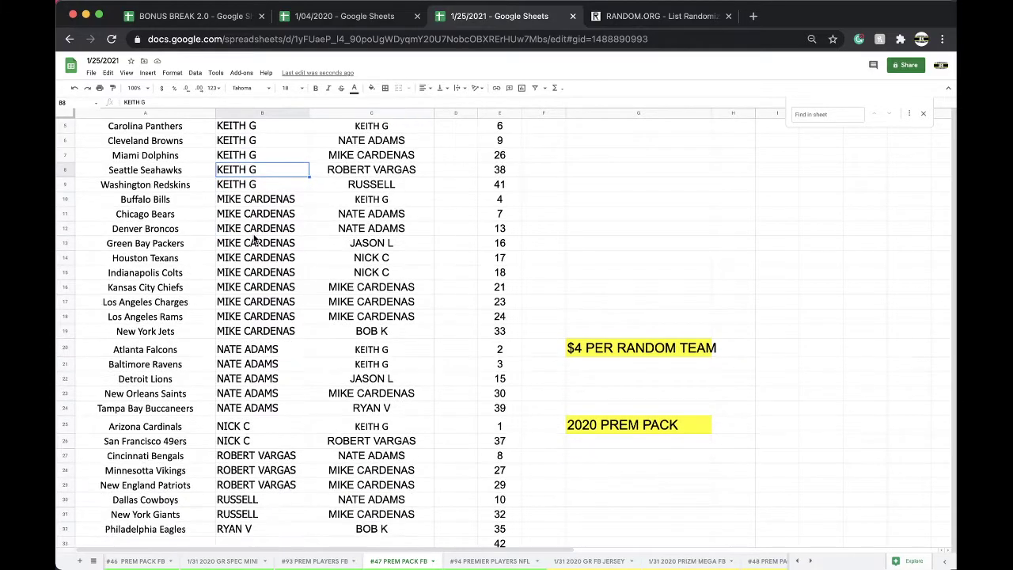
click(253, 204)
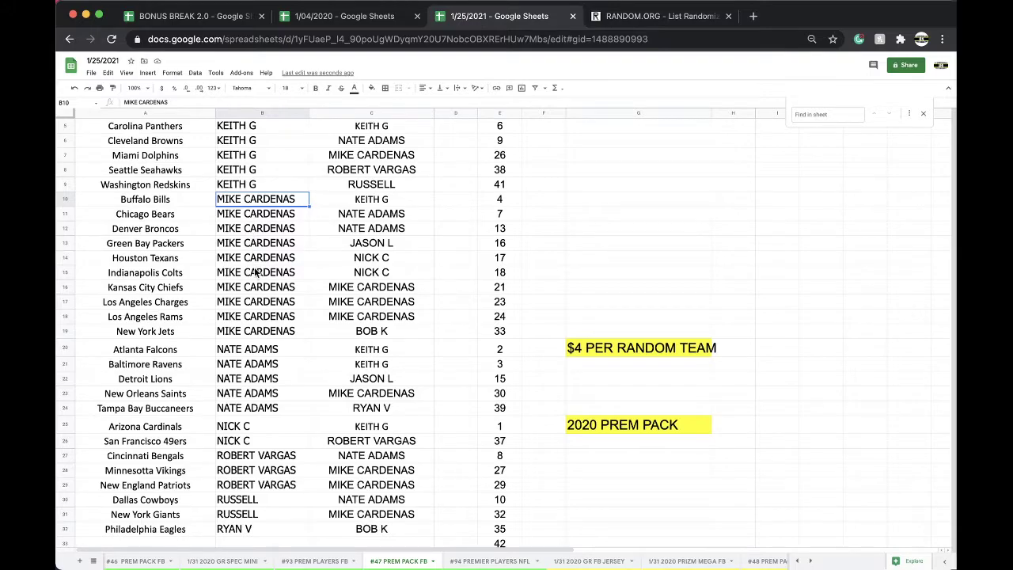
scroll(254, 300, down, 3)
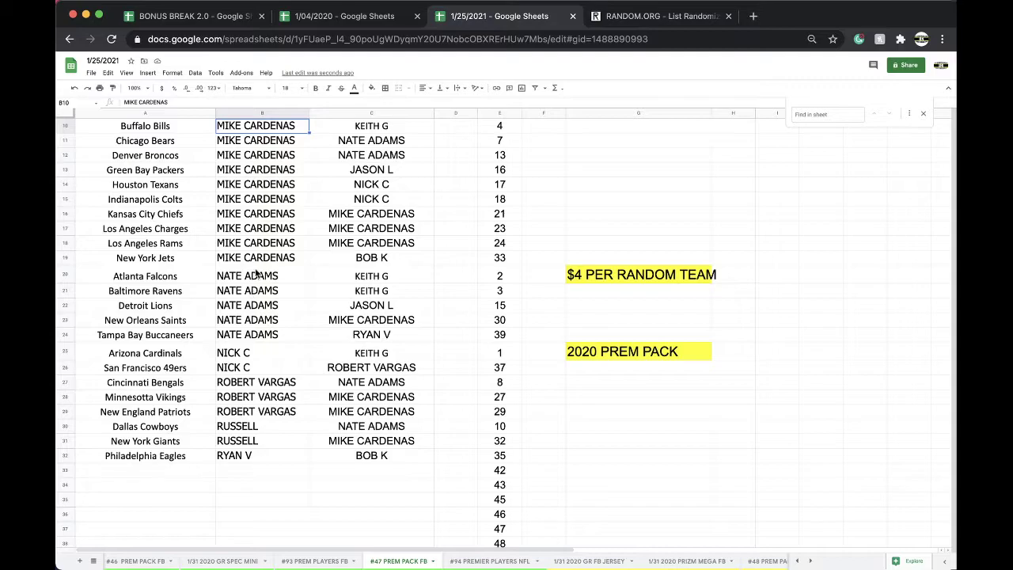
scroll(254, 289, down, 1)
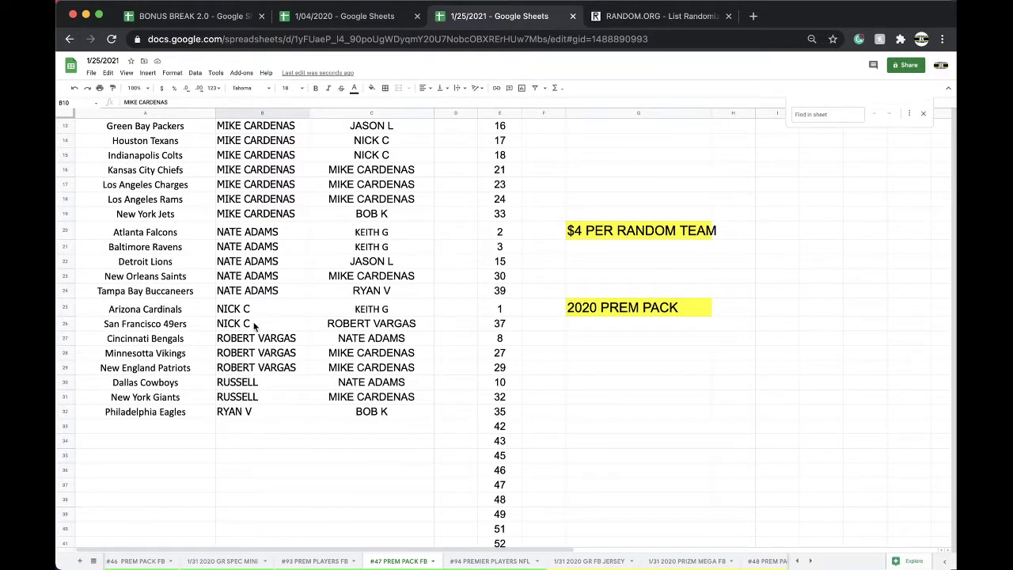
click(250, 384)
click(243, 411)
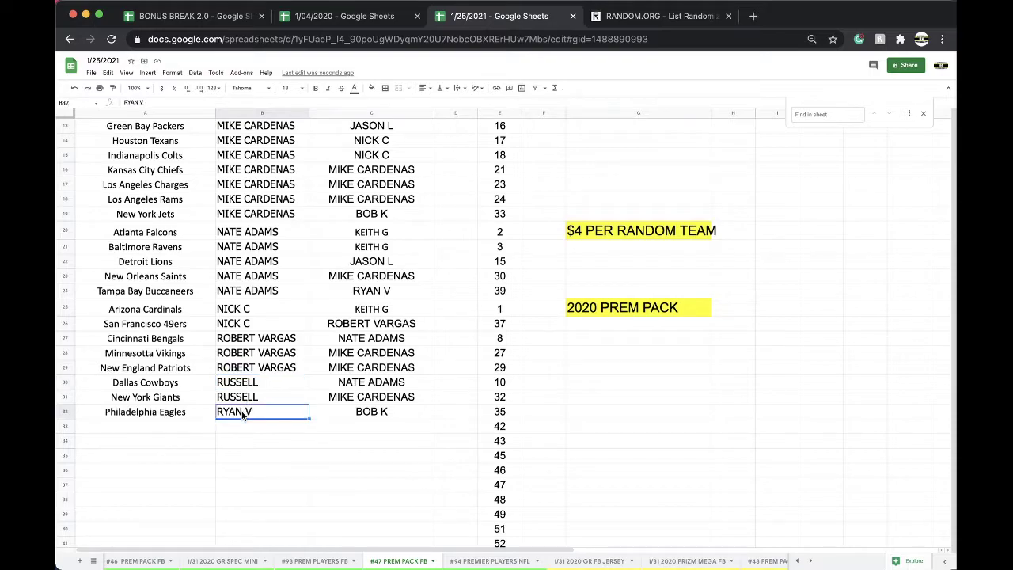
scroll(242, 413, up, 5)
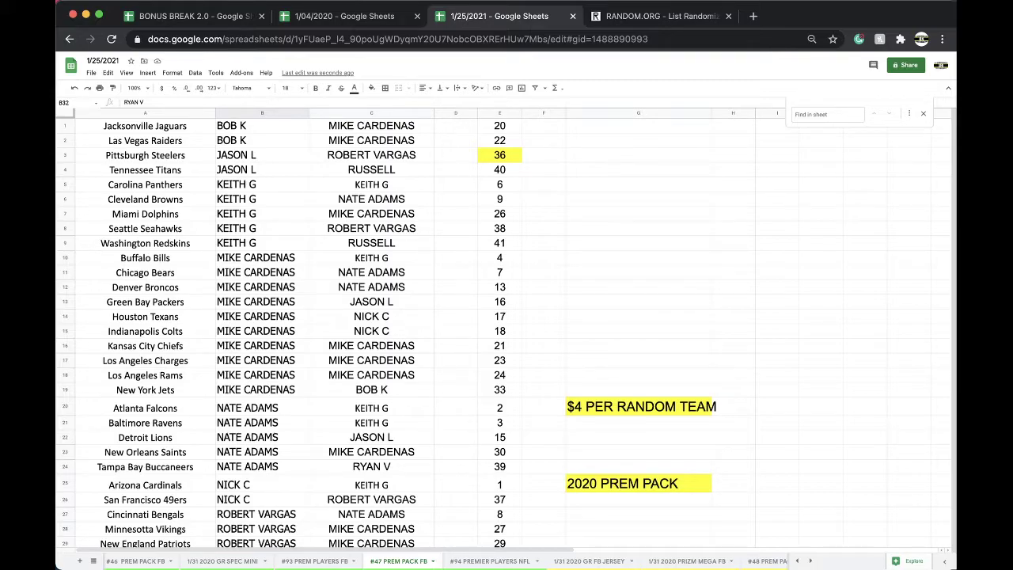
scroll(375, 563, up, 3)
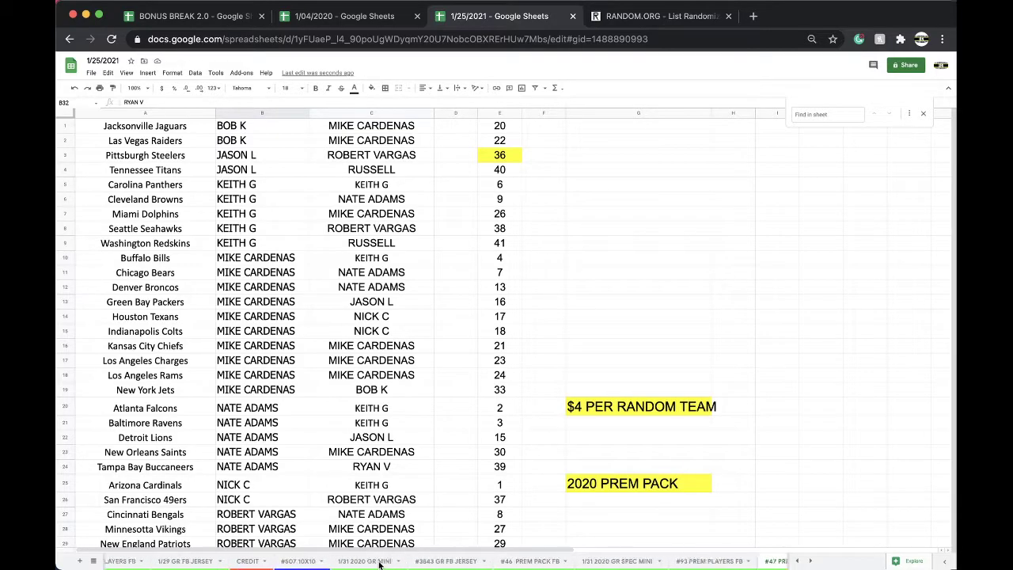
- On the CREDIT sheet, delete the -$9.00 in B160 and fill name cell A160 yellow
click(307, 560)
click(430, 406)
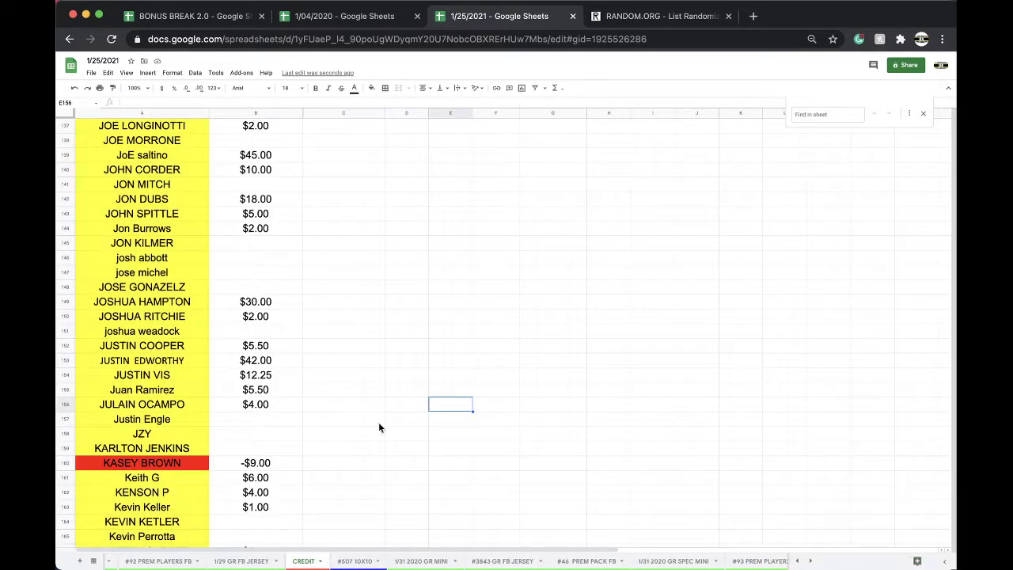
click(270, 463)
key(Delete)
key(Left)
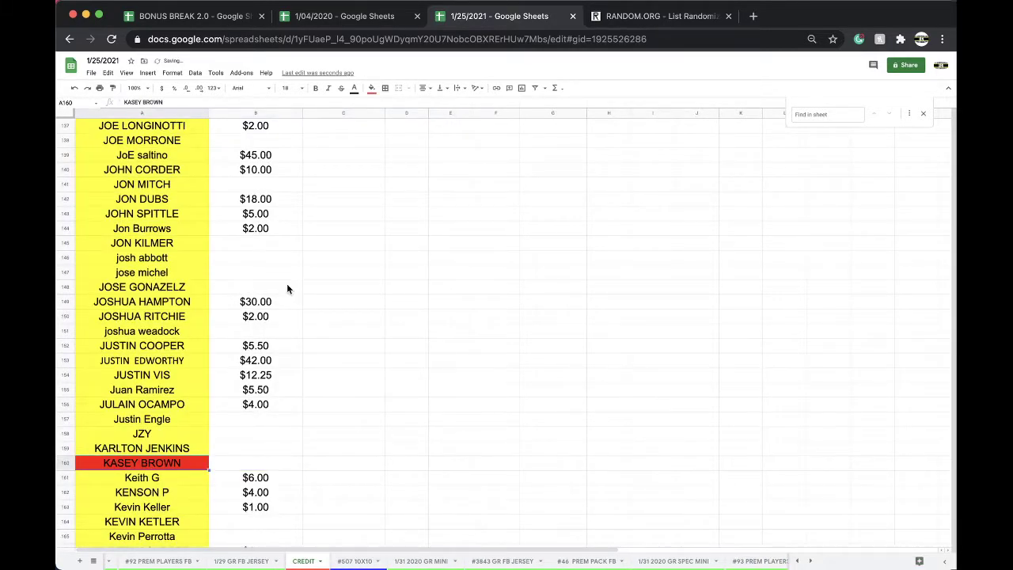
click(372, 89)
click(402, 127)
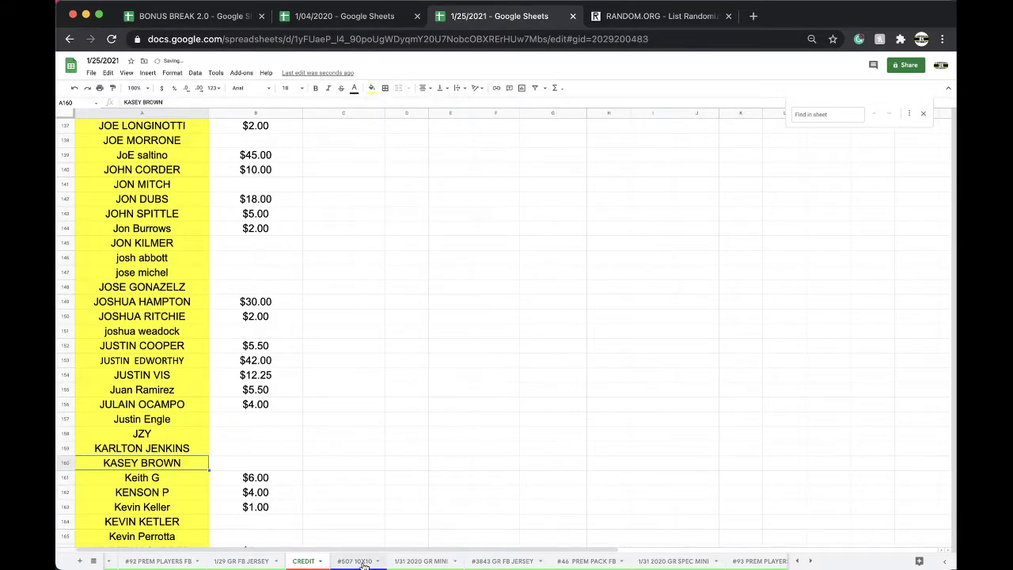
click(358, 561)
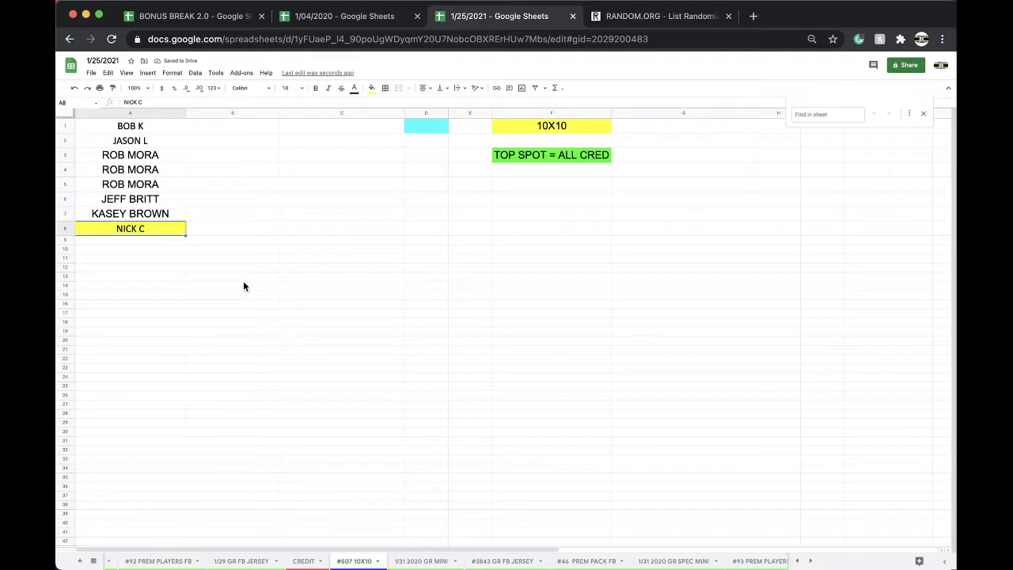
- Enter a new owner's name in A9 of #507 10X10 and fill it yellow
click(144, 242)
text(CLAKR H)
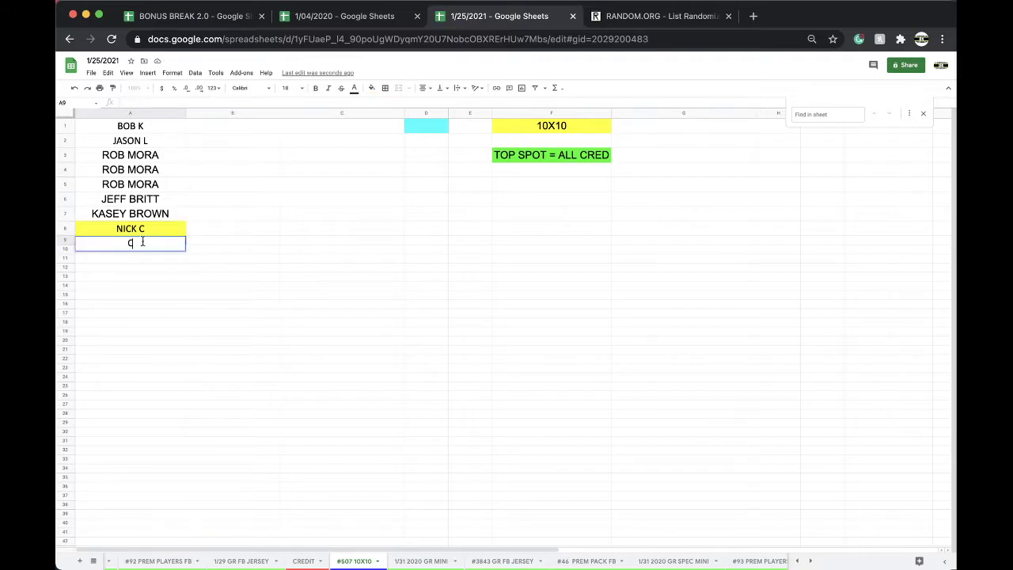
click(206, 265)
click(145, 247)
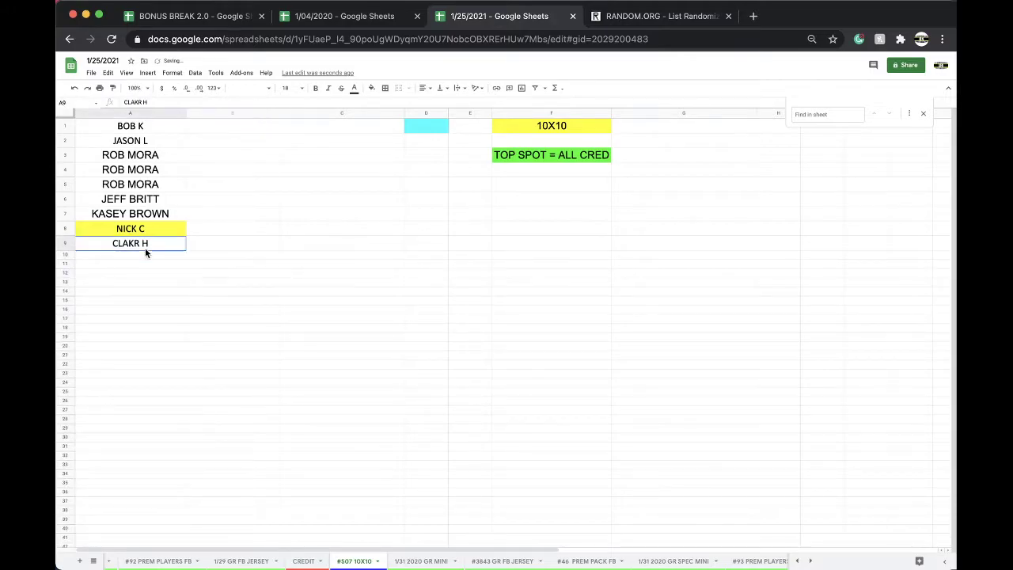
click(372, 92)
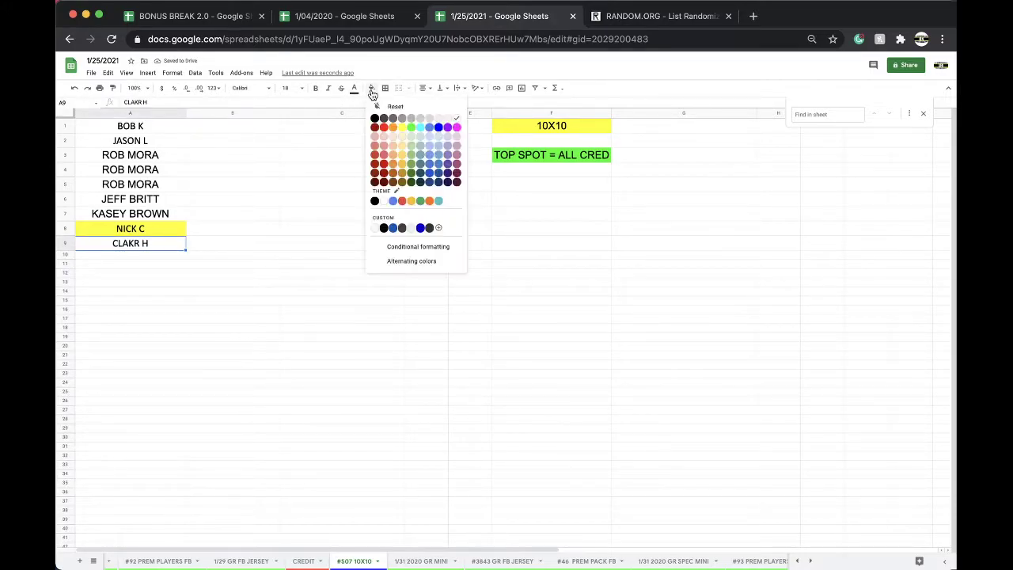
click(401, 127)
click(322, 274)
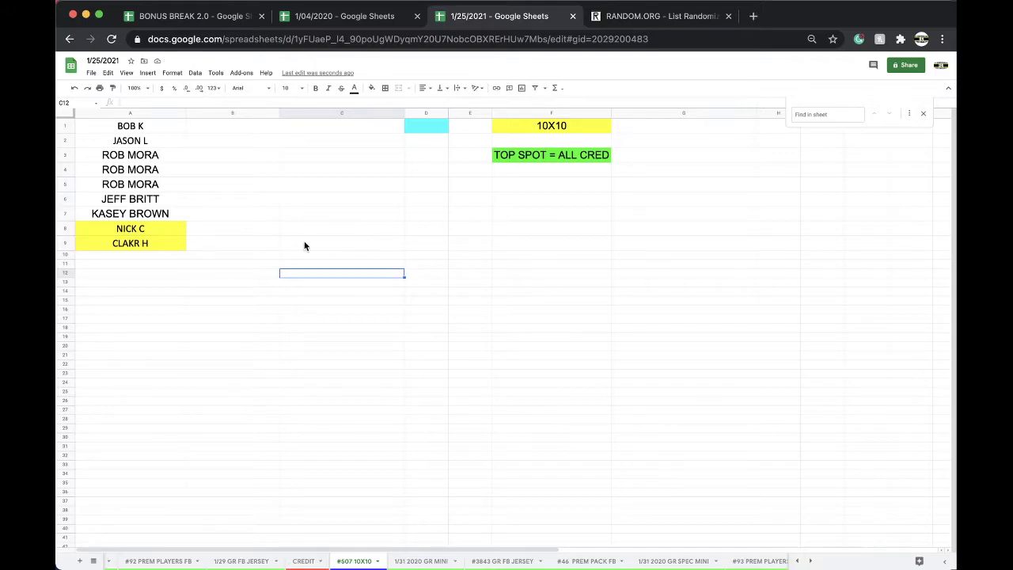
- Enter a second owner's name in A10 of the #507 10X10 list
click(168, 256)
text(JESSIE VINSON)
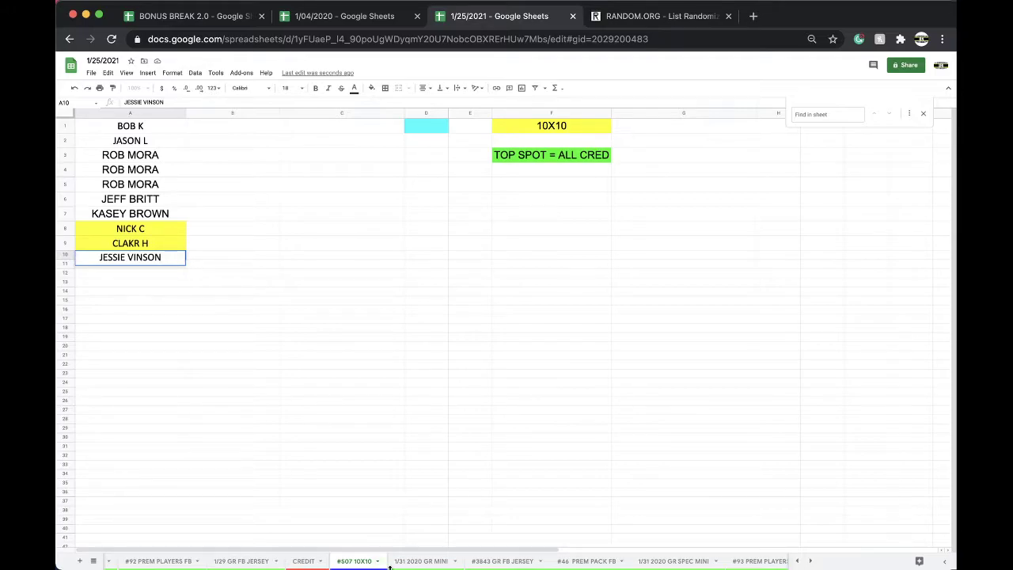
scroll(467, 560, right, 5)
click(467, 560)
click(466, 561)
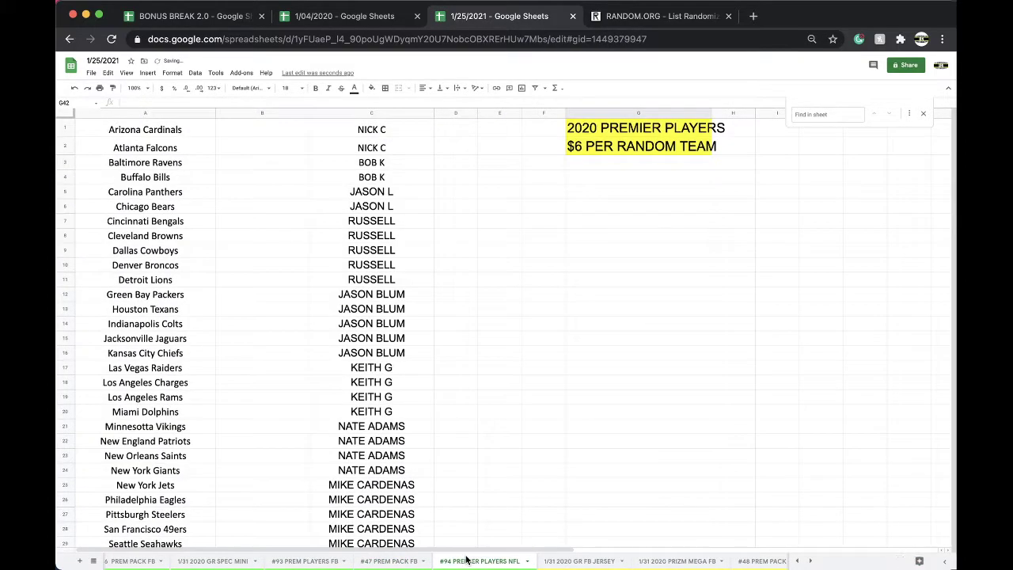
- Return to #47 PREM PACK FB and scroll through the owner-sorted team list
click(364, 560)
scroll(369, 469, down, 3)
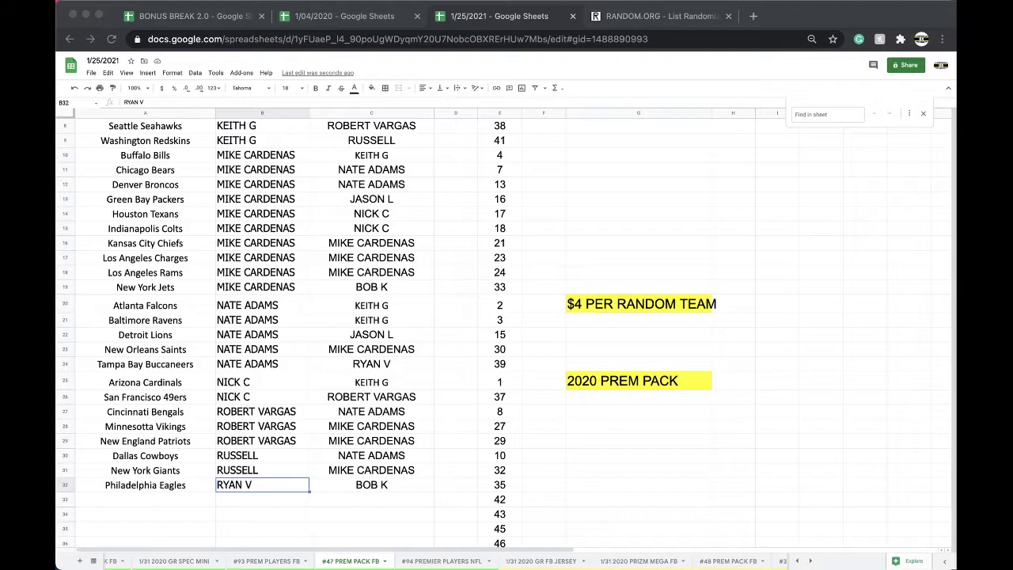
scroll(334, 274, up, 4)
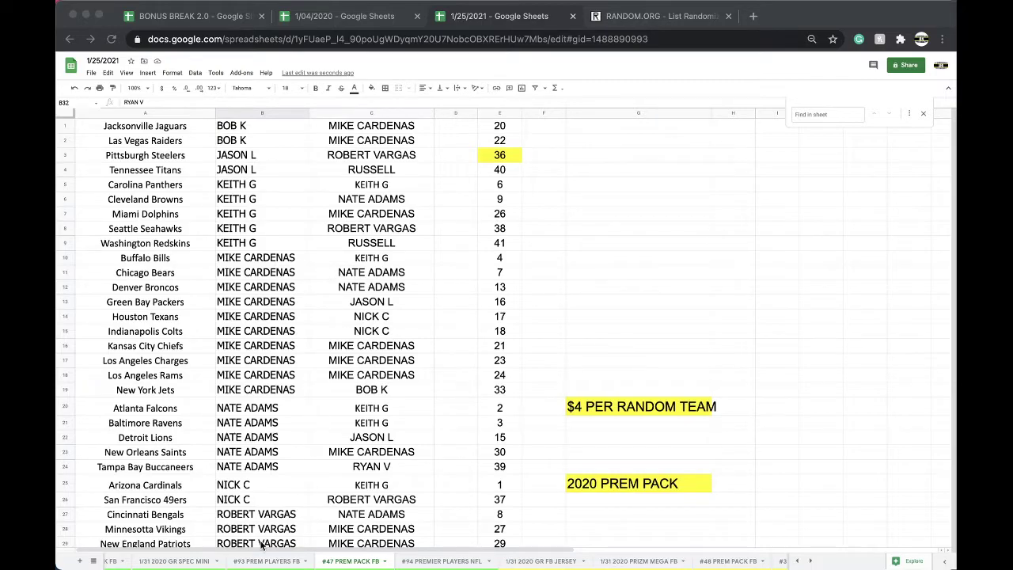
scroll(395, 560, left, 3)
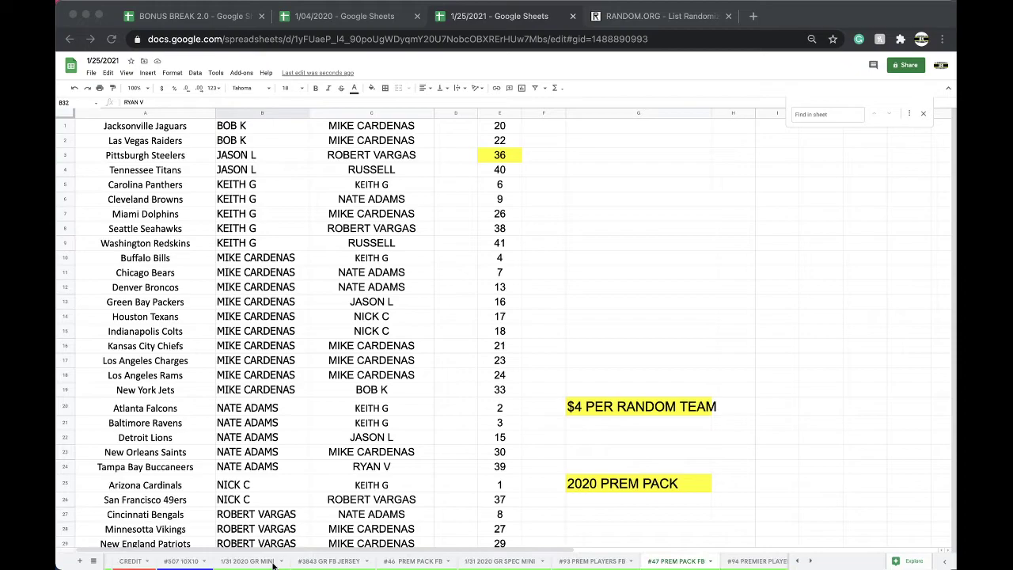
- Add a new owner's name in cell A11 of the #507 10X10 sheet
click(207, 428)
click(156, 269)
text(ROB V)
- Find that owner on the CREDIT sheet and change their credit in C219 to -$22.00
click(130, 560)
key(super+f)
text(ROBERT V)
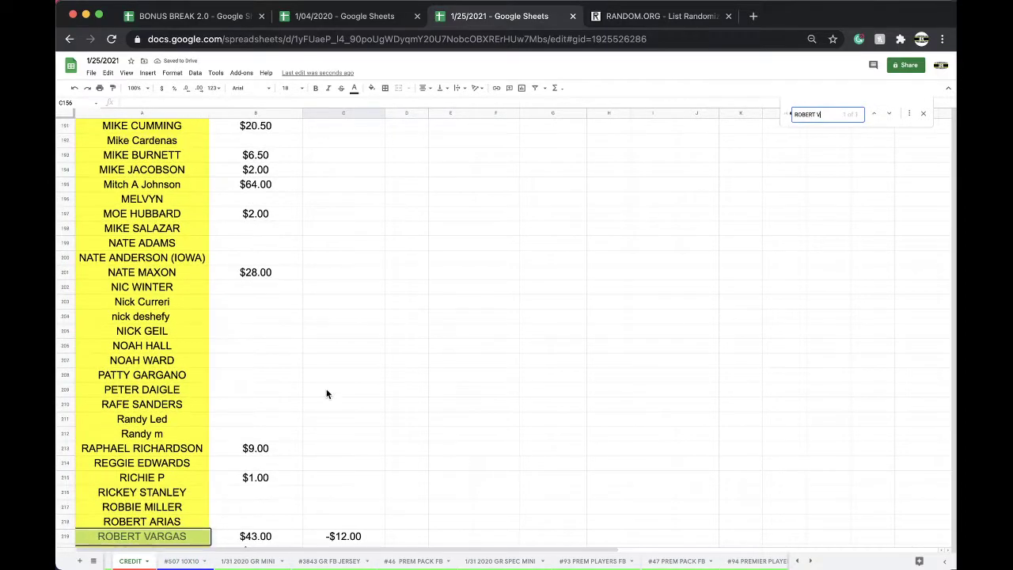
scroll(327, 393, down, 1)
click(356, 495)
text(-$22)
click(406, 448)
scroll(605, 560, right, 3)
click(605, 560)
click(518, 560)
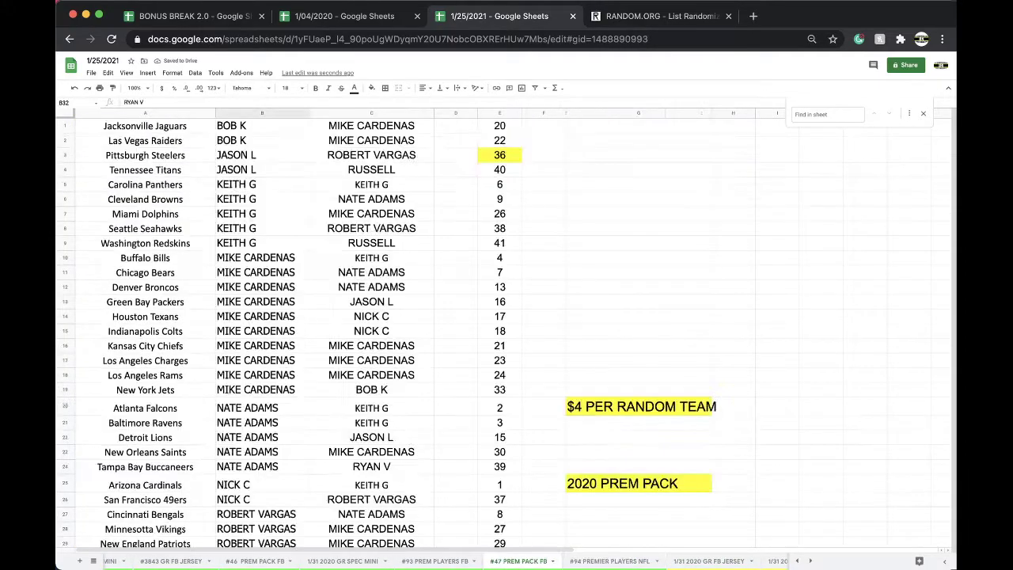